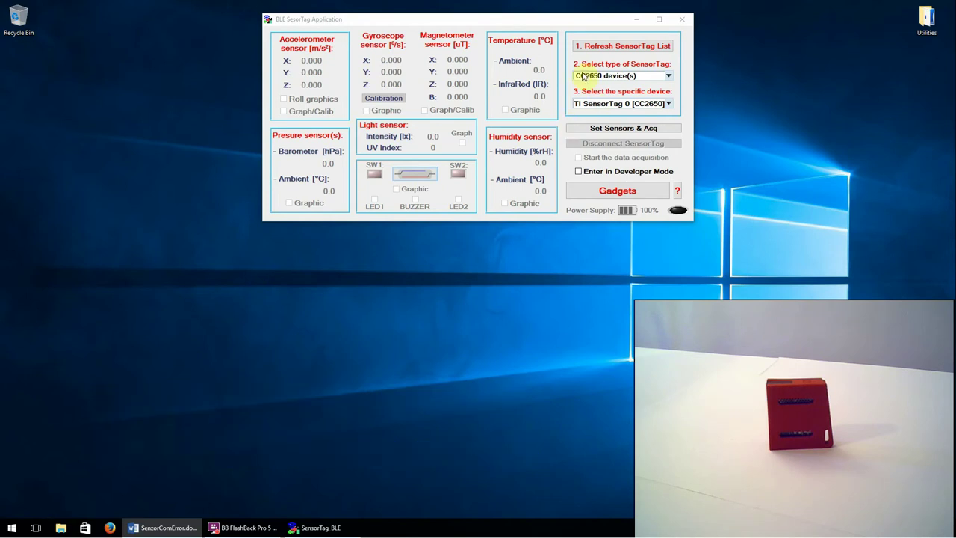
Open Set Sensors & Acq to connect the CC2650 SensorTag and start live data acquisition.
left_click(623, 128)
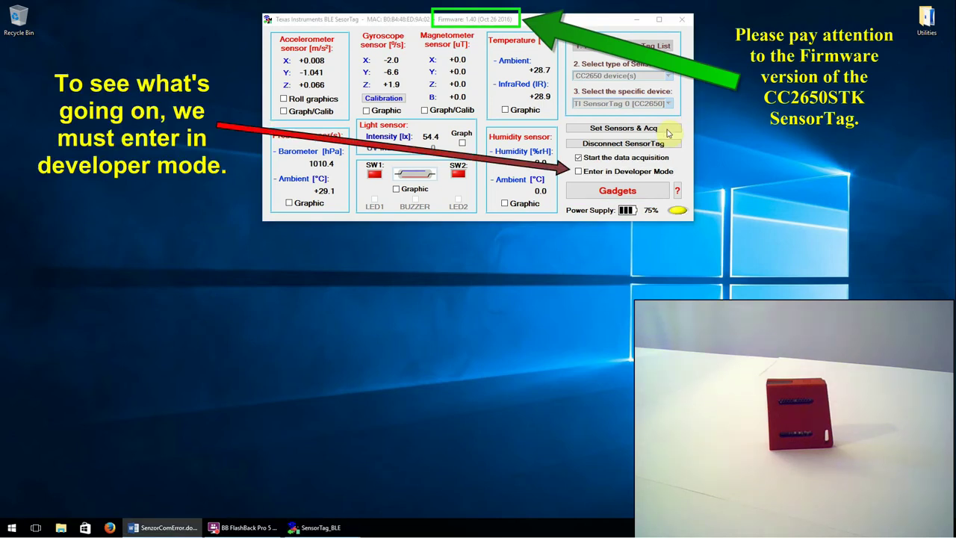
Enable Developer Mode, disconnect, clear the log, and reconnect the CC2650 with its sensor settings.
left_click(617, 175)
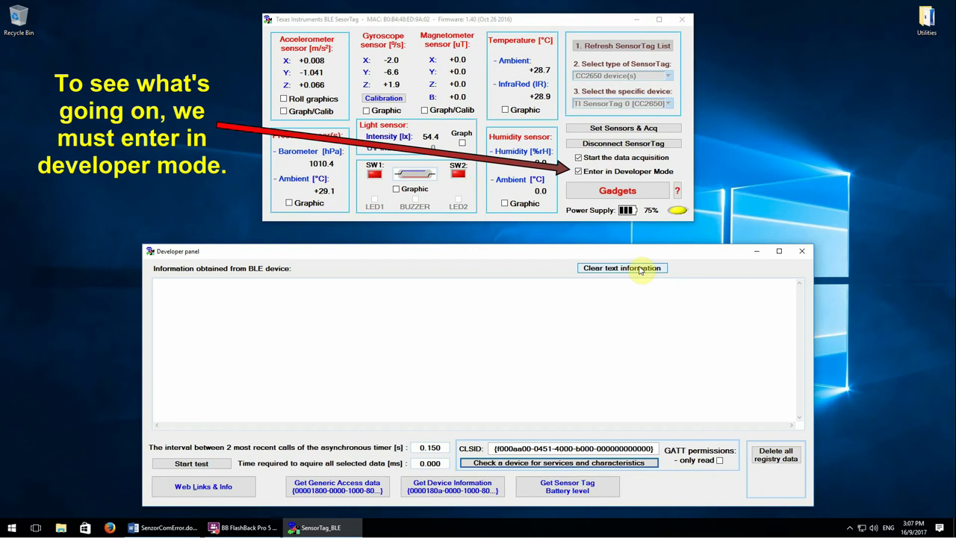
left_click(631, 146)
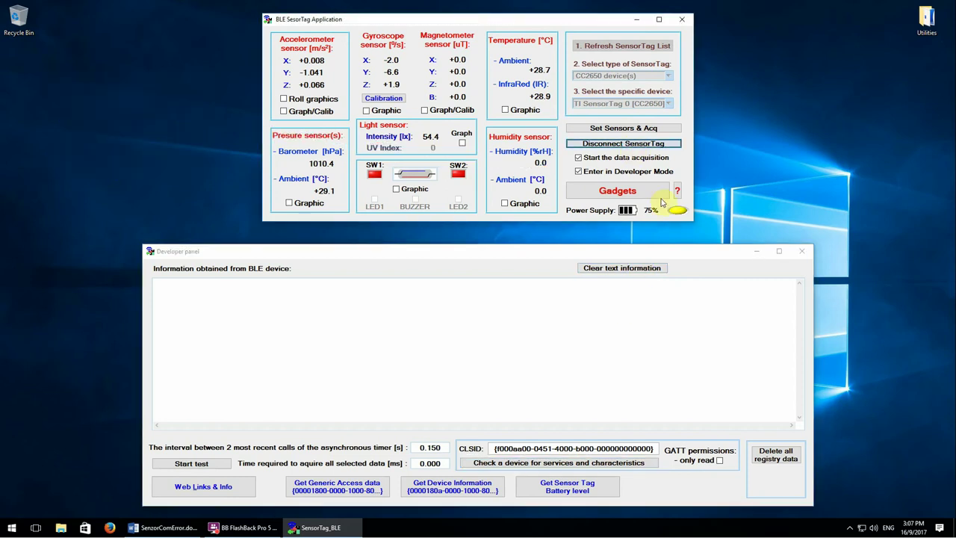
left_click(637, 273)
left_click(624, 128)
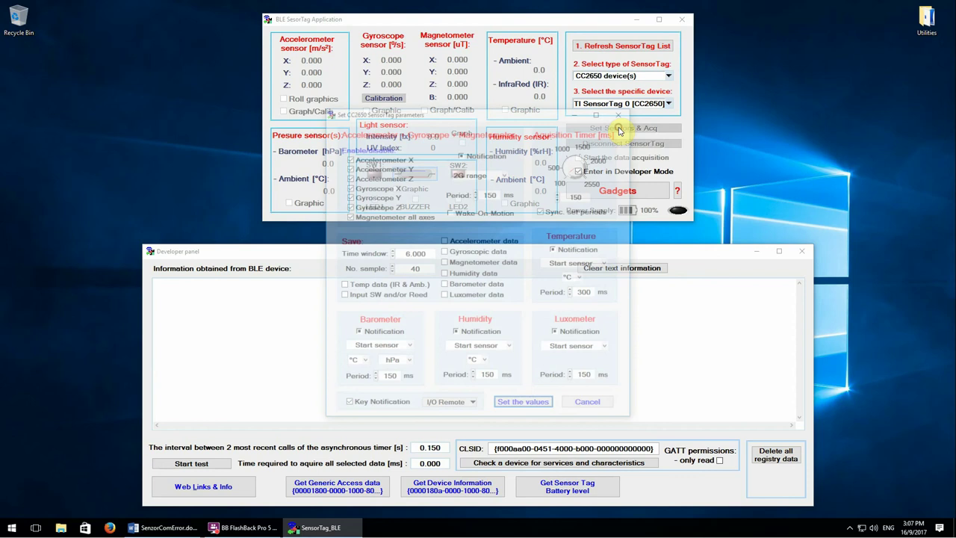
left_click(520, 407)
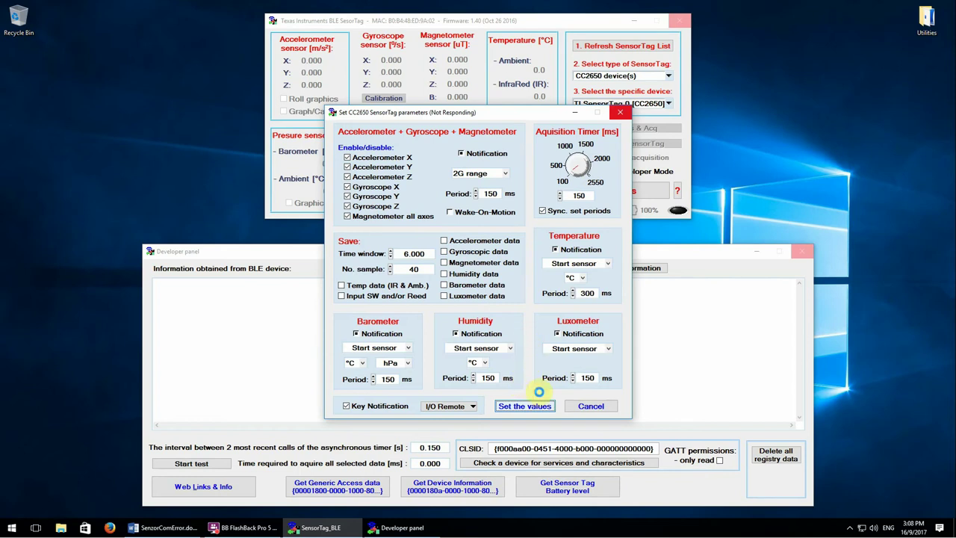
Select the 'The device is not connected' message in the Developer log, then return to the log's top.
scroll(645, 345, "down", 2)
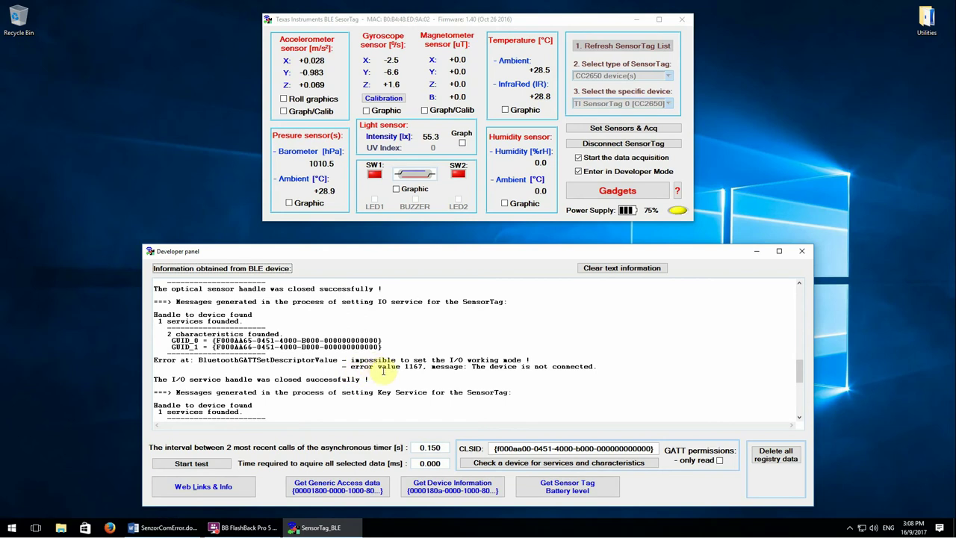
left_click_drag(467, 367, 596, 366)
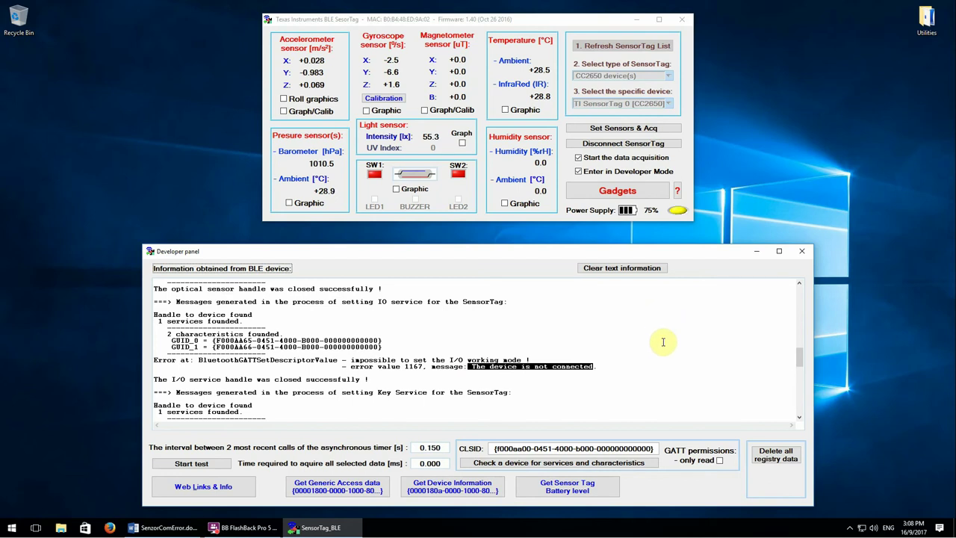
scroll(638, 348, "up", 5)
scroll(646, 351, "up", 5)
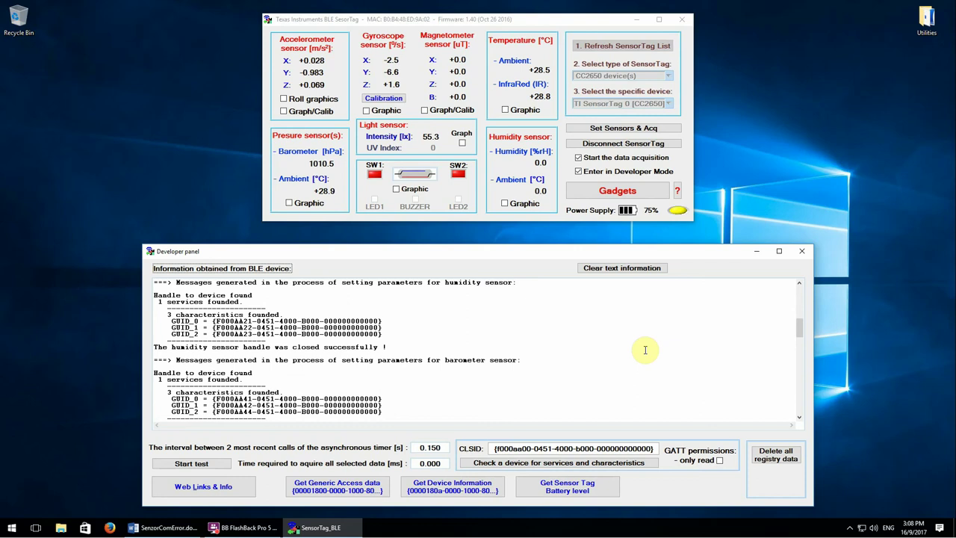
scroll(646, 352, "up", 1)
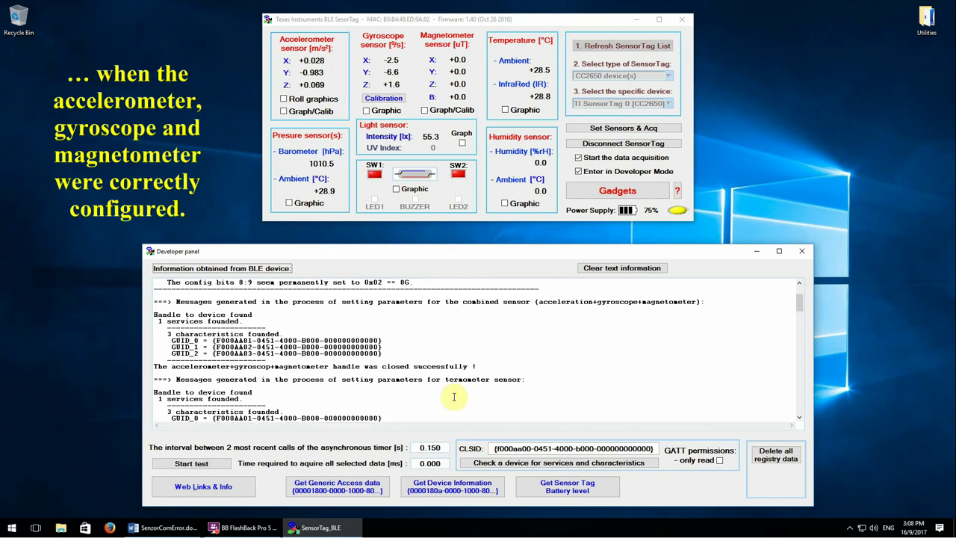
scroll(380, 363, "up", 3)
scroll(387, 366, "down", 1)
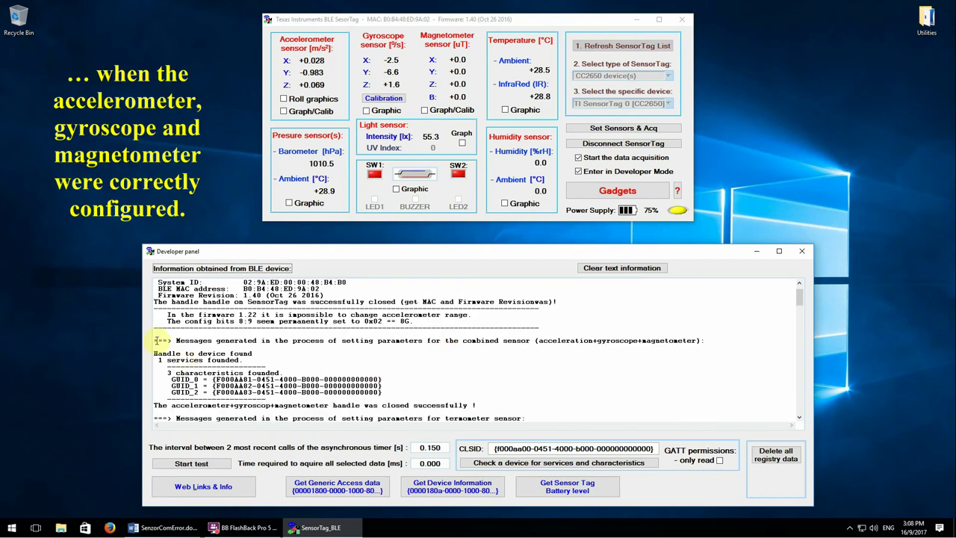
Select the accelerometer/gyroscope/magnetometer, thermometer and humidity sensor log blocks in turn.
left_click_drag(155, 340, 495, 409)
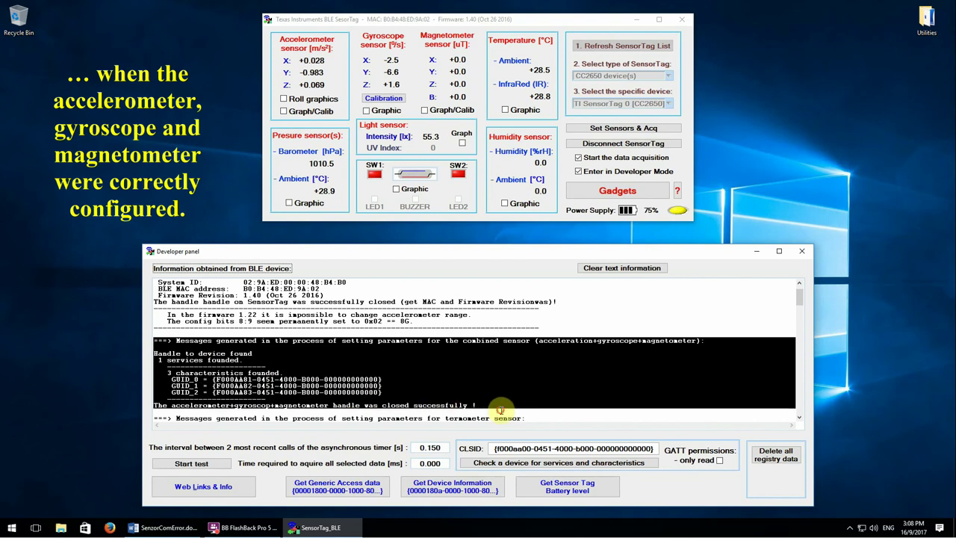
scroll(507, 392, "down", 1)
scroll(506, 392, "down", 3)
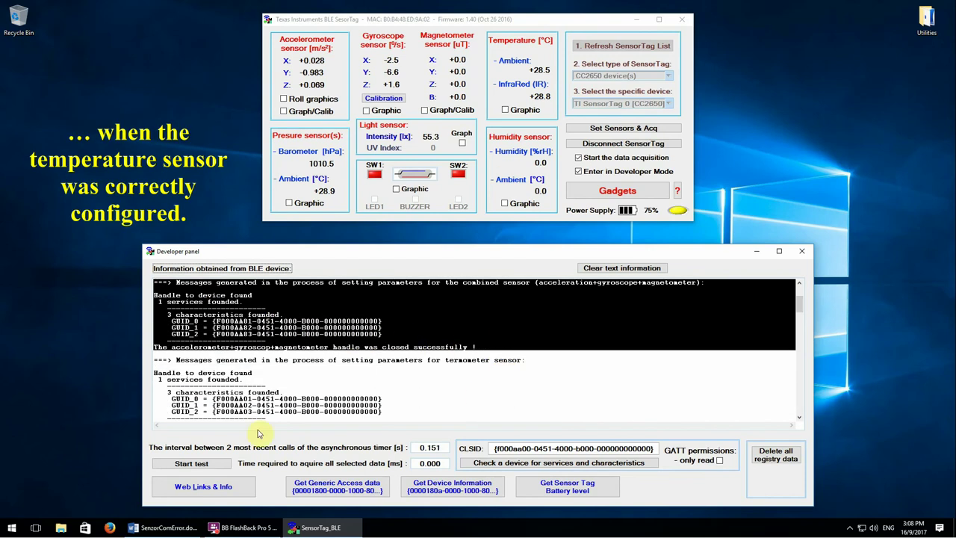
left_click_drag(155, 340, 430, 407)
scroll(422, 390, "down", 3)
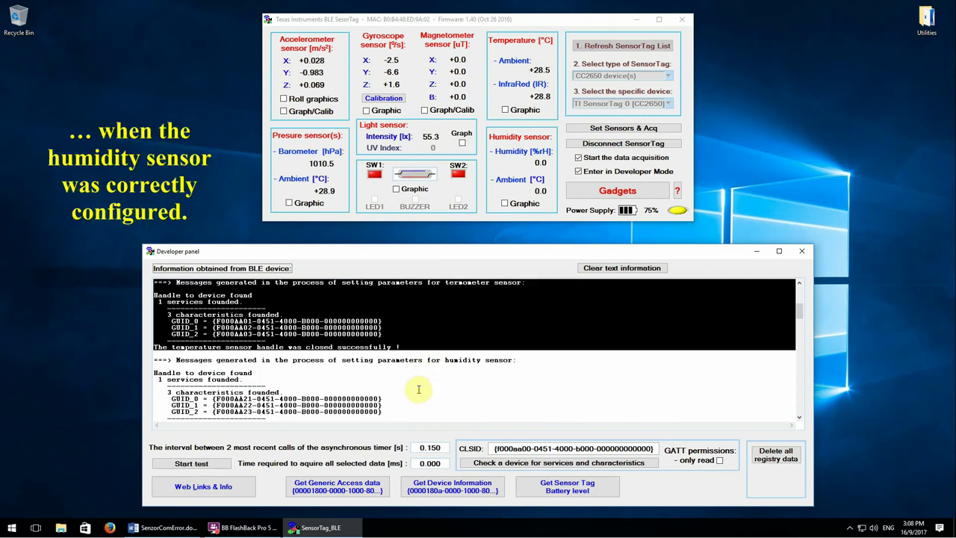
left_click(154, 359)
left_click_drag(154, 360, 414, 425)
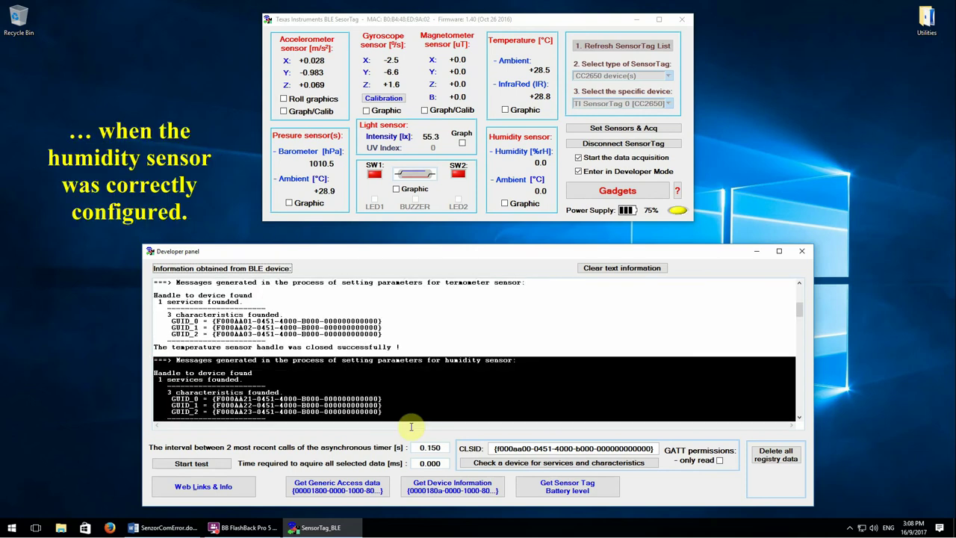
Scroll back down and highlight the I/O error 1167 'The device is not connected' text.
scroll(426, 402, "down", 5)
scroll(427, 402, "down", 3)
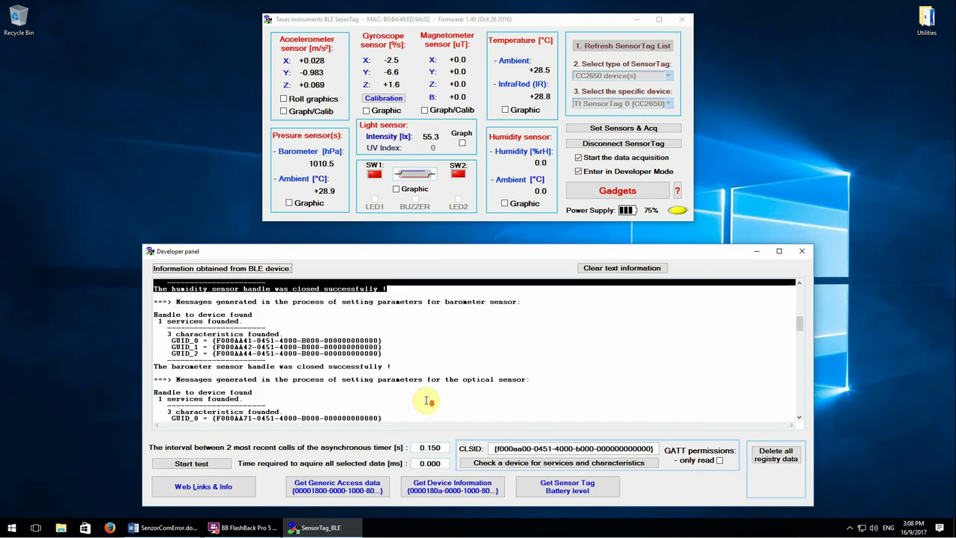
scroll(425, 400, "down", 3)
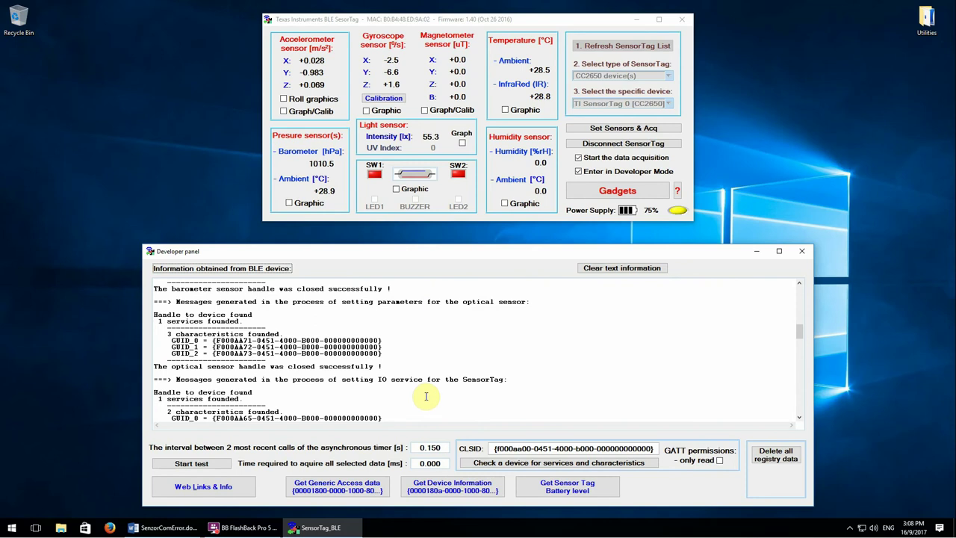
scroll(427, 392, "down", 4)
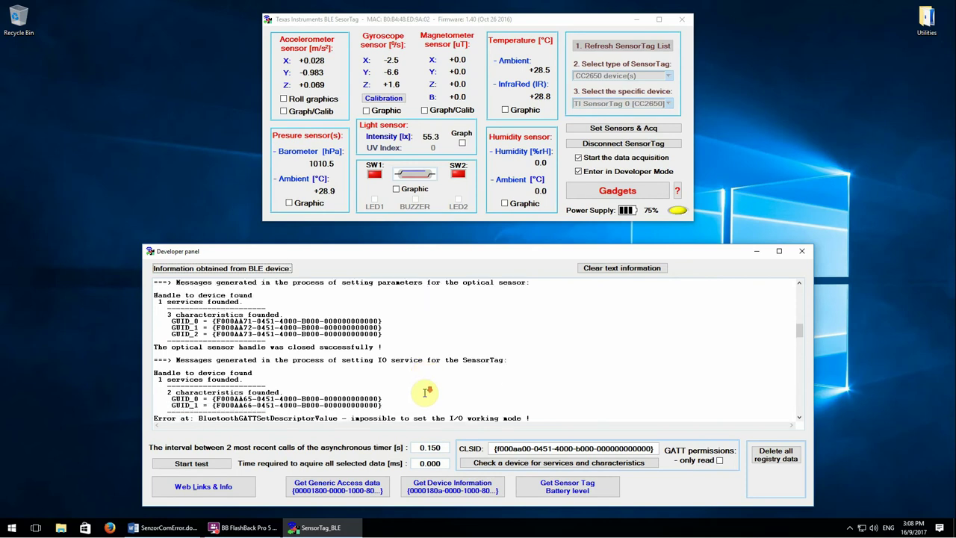
left_click_drag(470, 366, 594, 366)
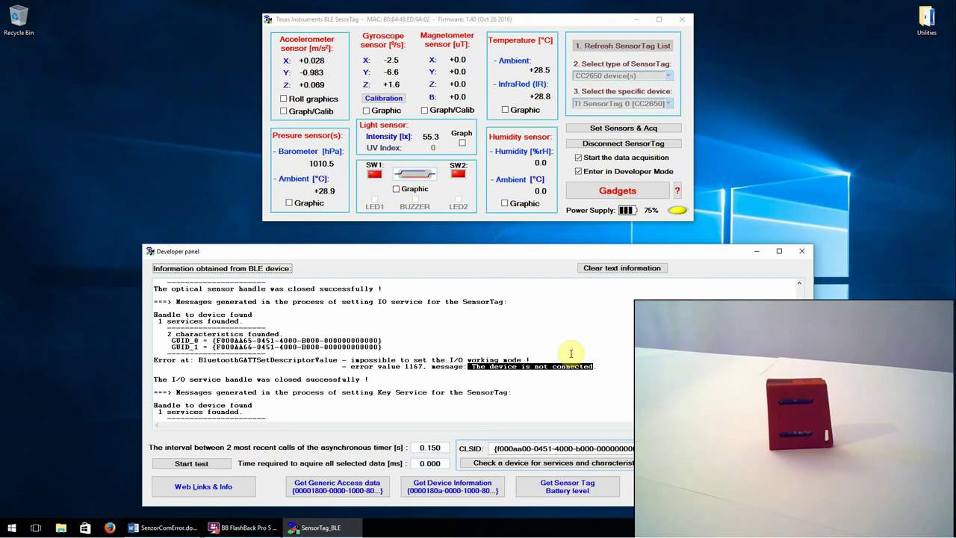
Close the Developer panel, leaving the power supply reading at -4%.
left_click(802, 255)
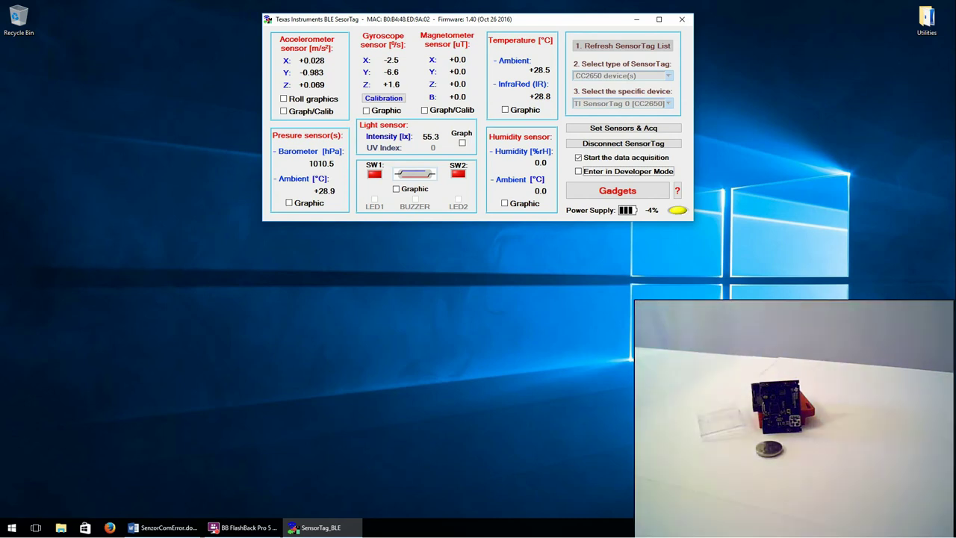
Disconnect and reconnect the SensorTag on its new battery, then switch on LED2.
left_click(607, 143)
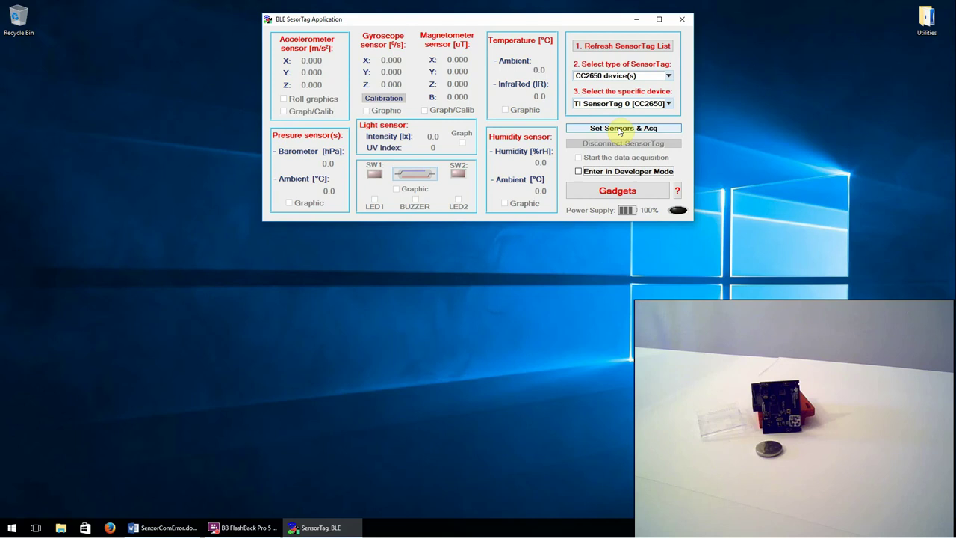
left_click(618, 130)
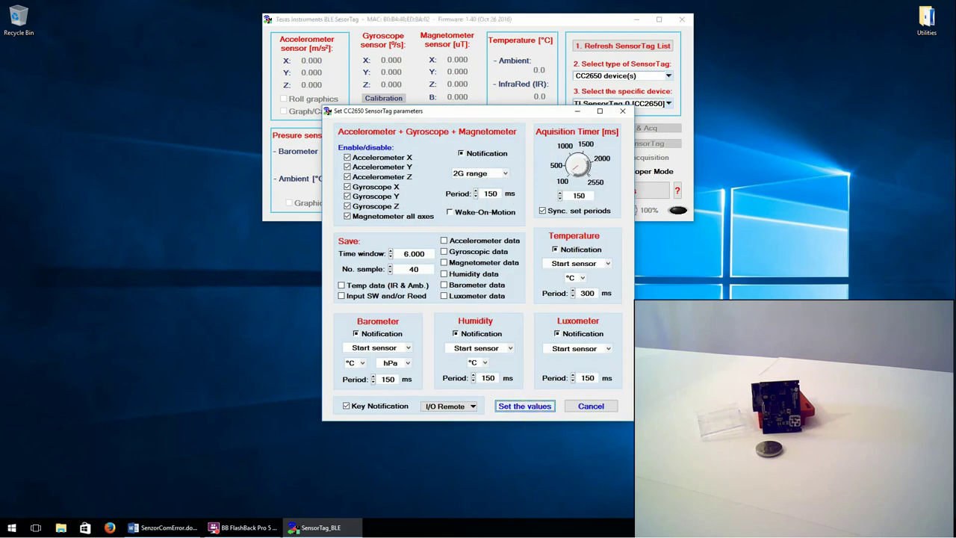
key("Return")
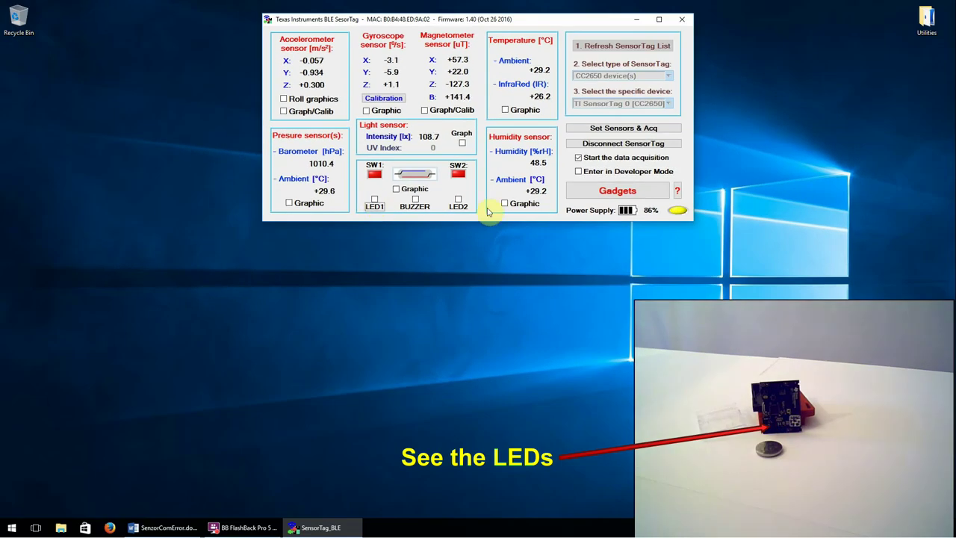
left_click(458, 200)
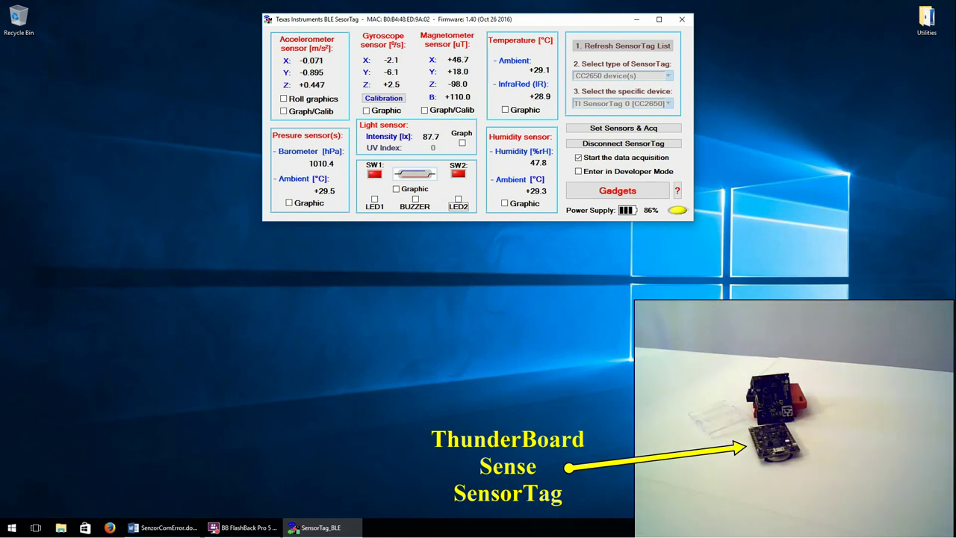
Switch the device type to ThunderBoard Sense and connect with accelerometer notifications enabled.
left_click(667, 143)
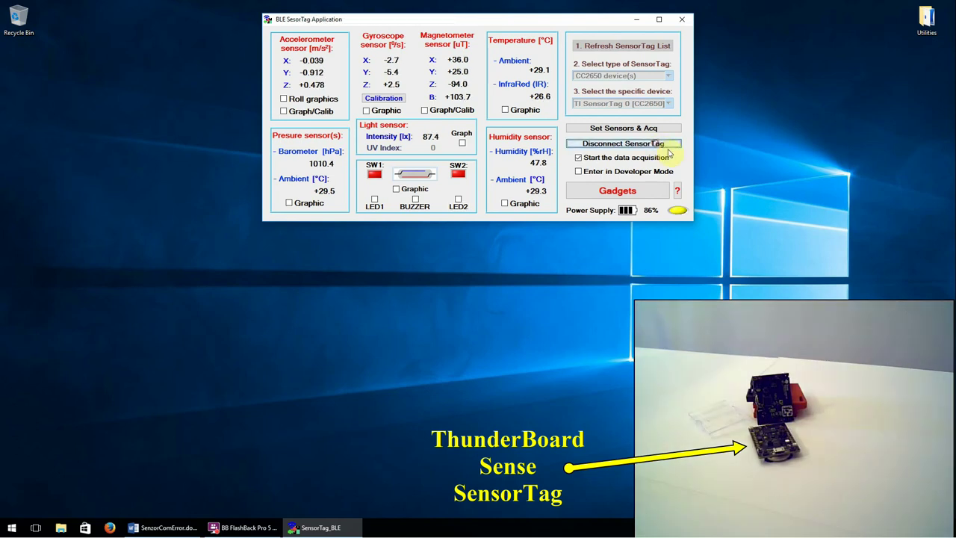
left_click(631, 75)
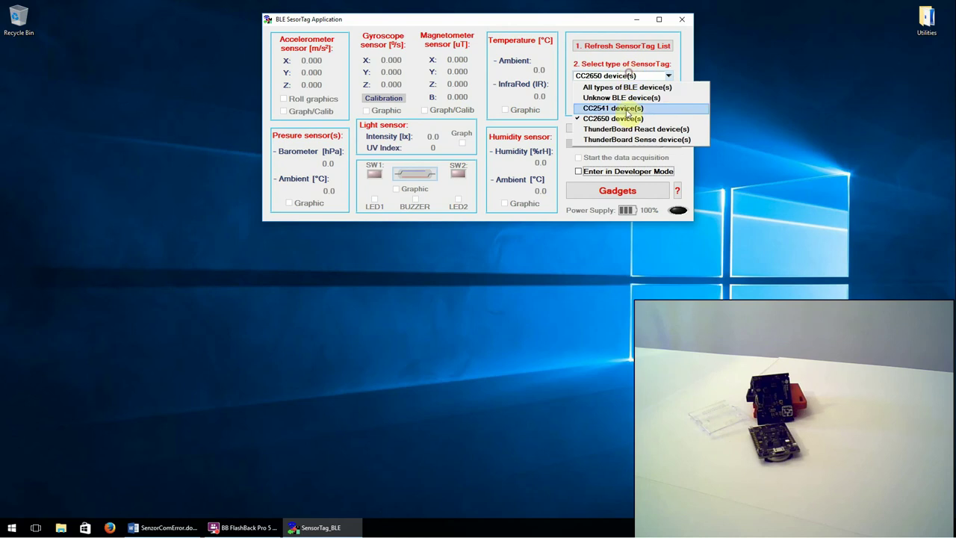
left_click(624, 142)
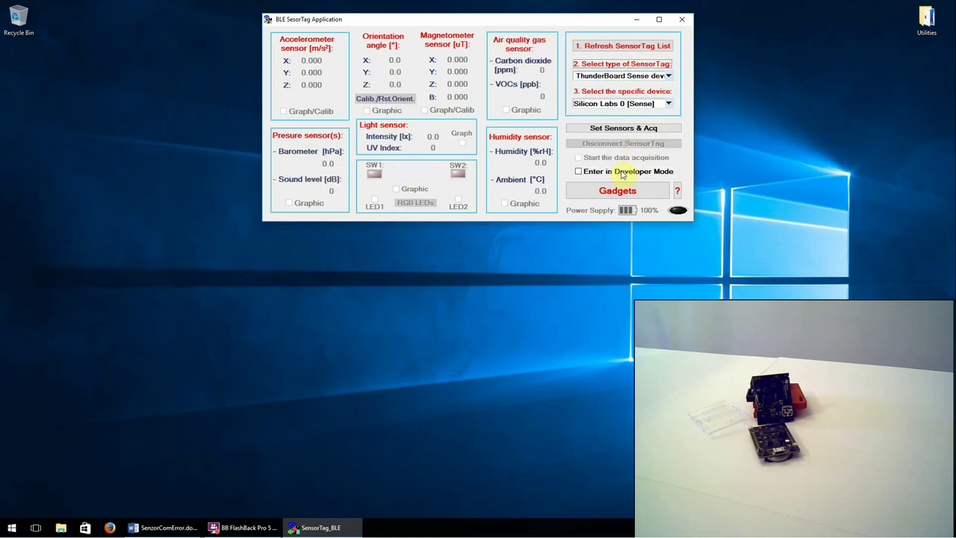
left_click(628, 129)
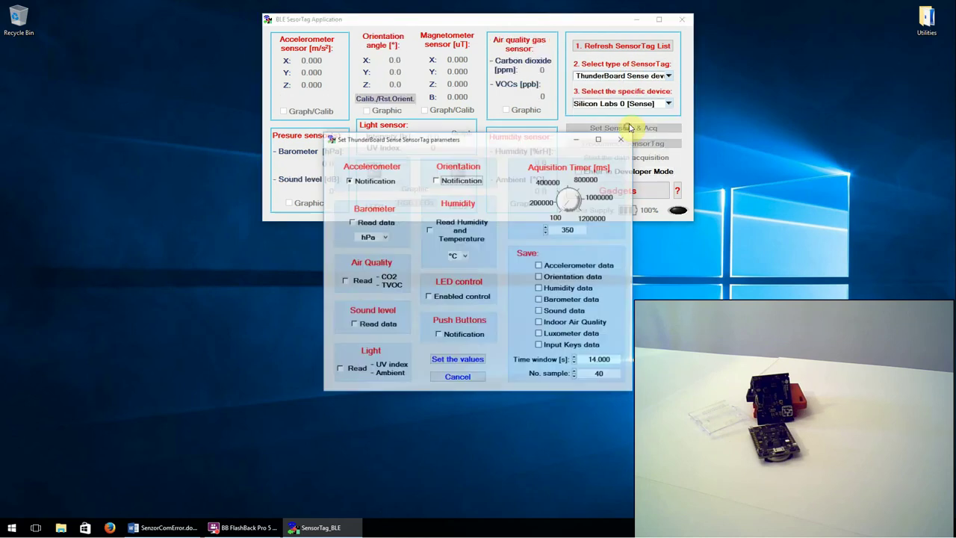
left_click(383, 181)
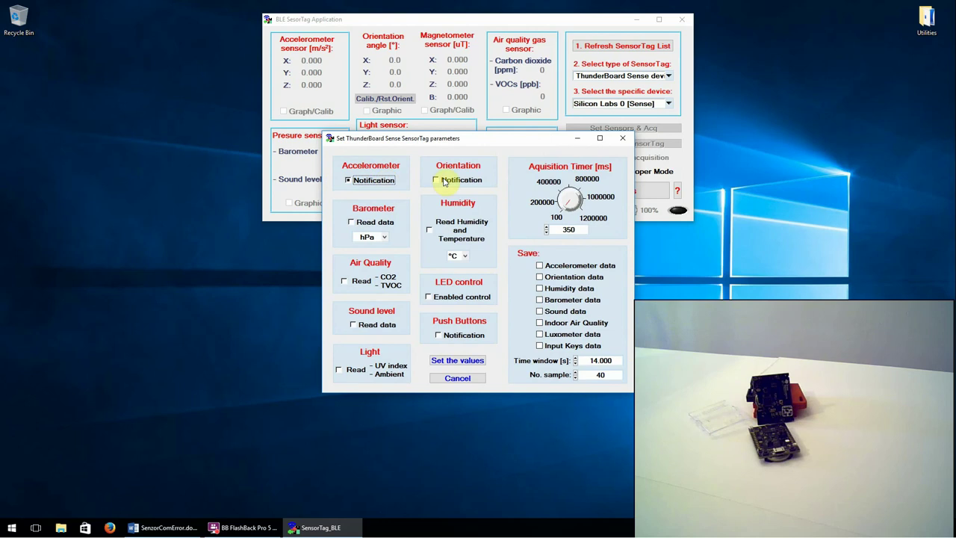
left_click(469, 366)
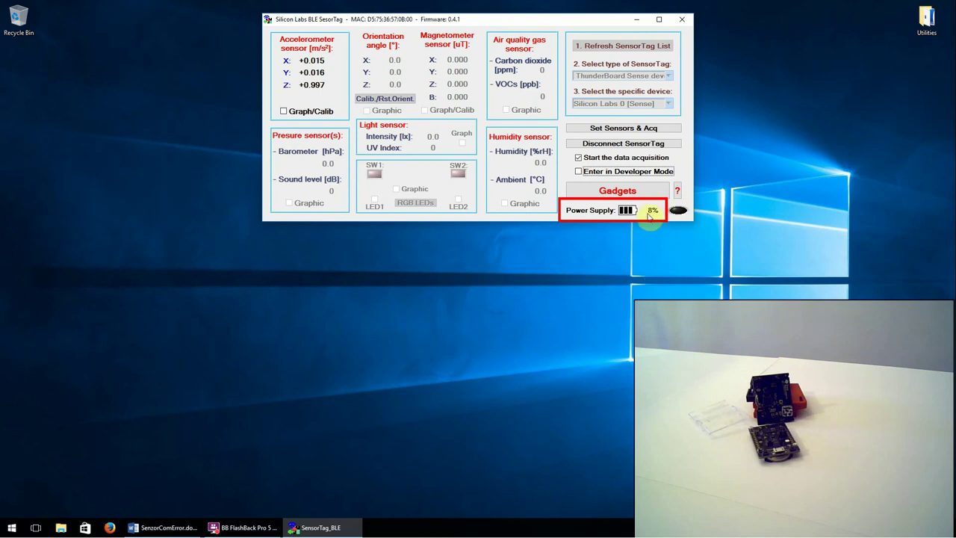
Disconnect the Thunderboard Sense so every reading drops back to zero.
left_click(644, 144)
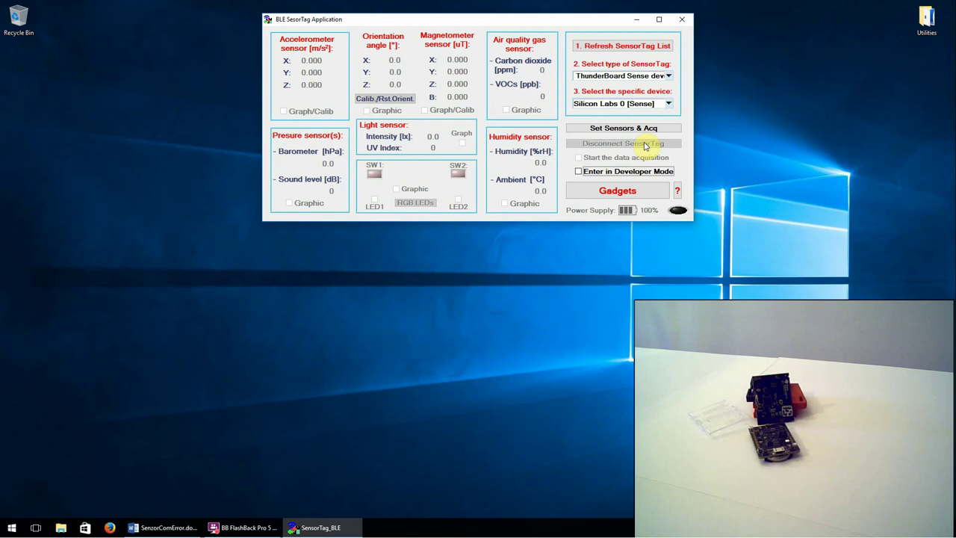